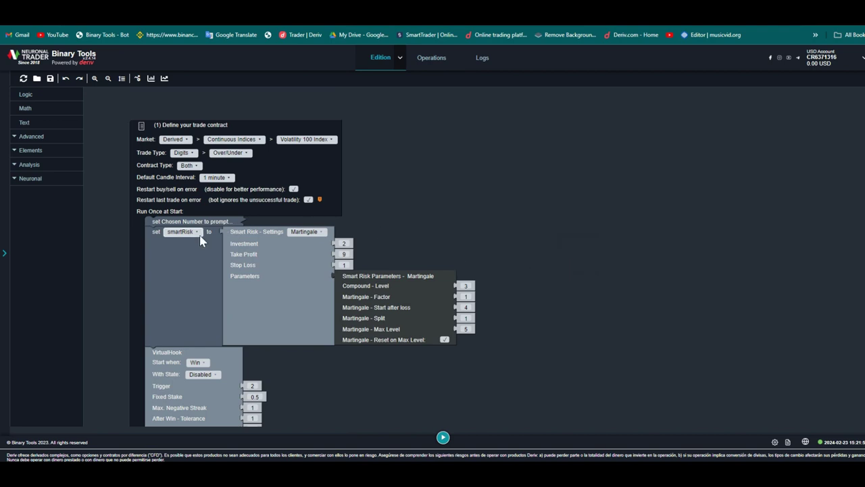
- Load the DIGITAL KISS STRATEGY BOT file from Downloads into the workspace and dismiss the load message
{"action": "left_click", "coordinate": [36, 79]}
{"action": "left_click", "coordinate": [553, 274]}
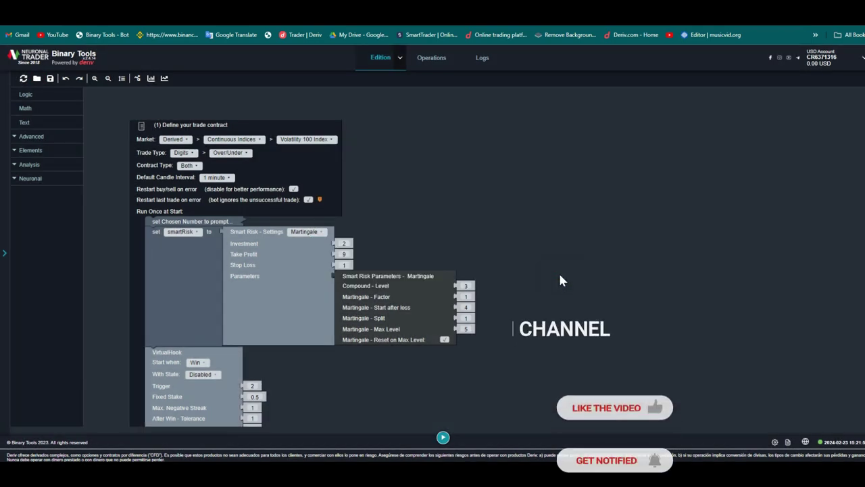
{"action": "scroll", "coordinate": [92, 119], "scroll_direction": "down", "scroll_amount": 4}
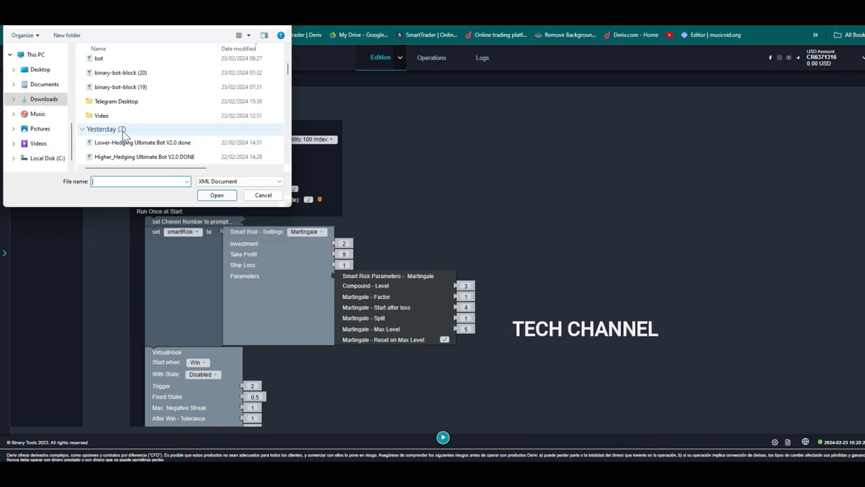
{"action": "scroll", "coordinate": [122, 135], "scroll_direction": "down", "scroll_amount": 2}
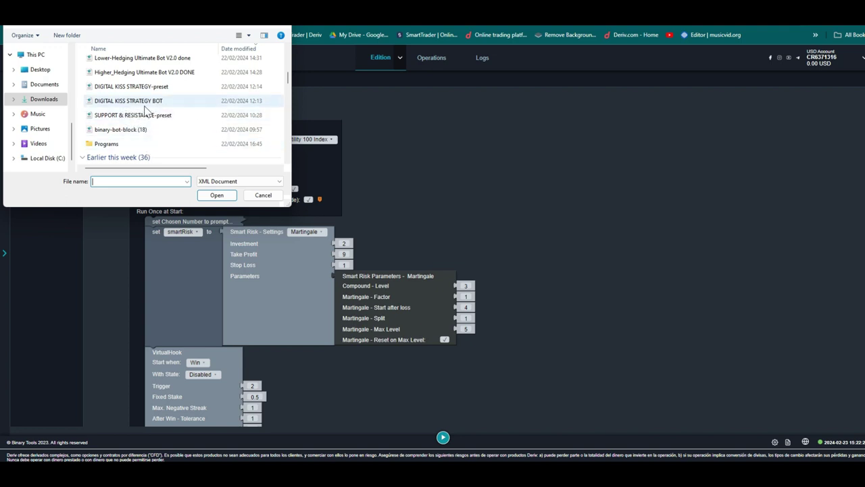
{"action": "left_click", "coordinate": [144, 101]}
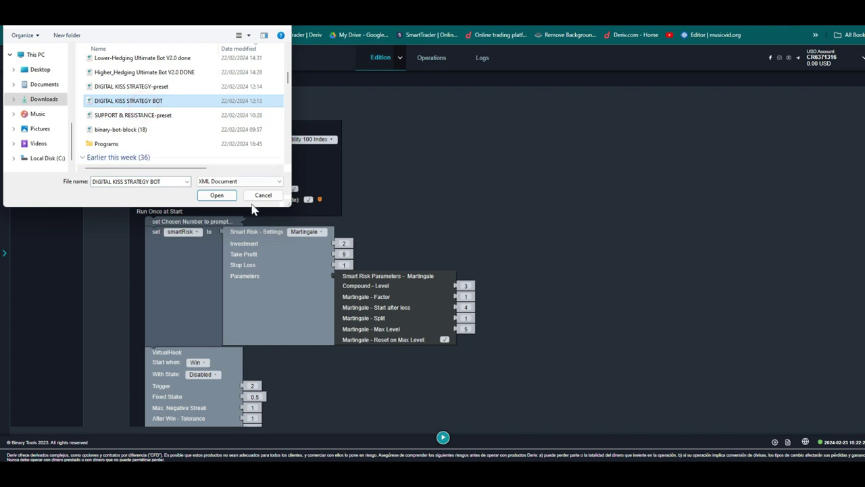
{"action": "left_click", "coordinate": [216, 195]}
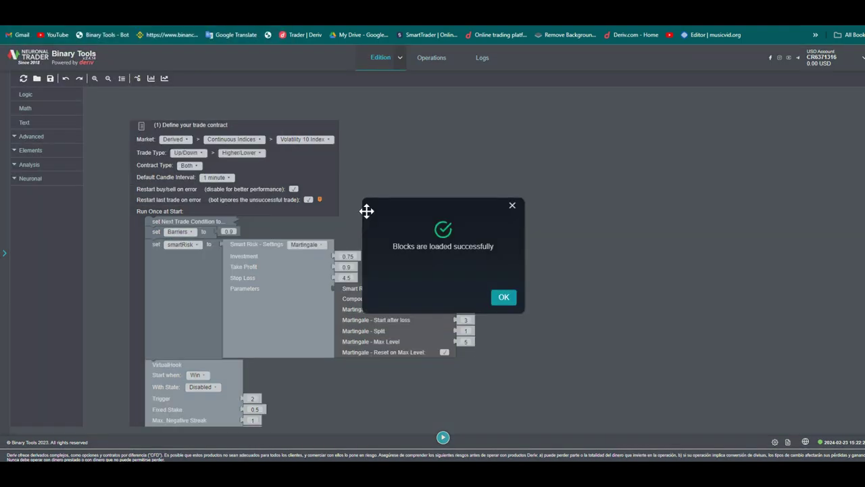
{"action": "left_click", "coordinate": [504, 298]}
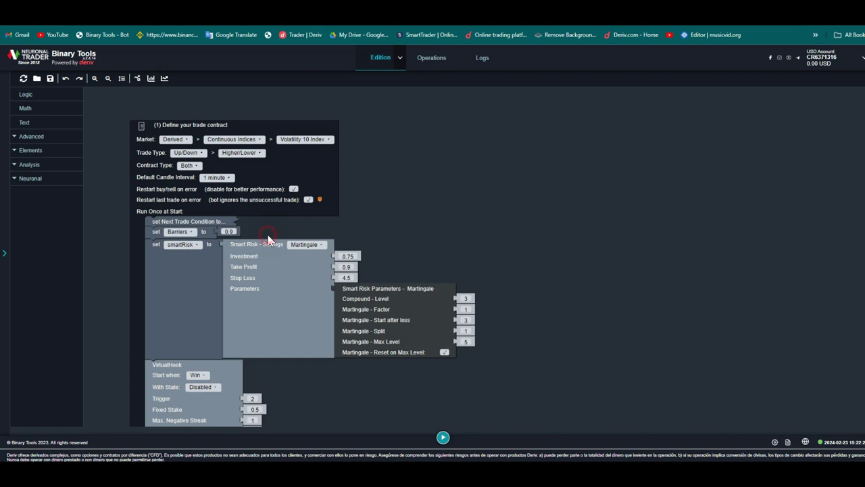
- Examine the bot's Barriers value, Smart Risk settings, VirtualHook settings and the L and H trade options
{"action": "scroll", "coordinate": [267, 238], "scroll_direction": "down", "scroll_amount": 1}
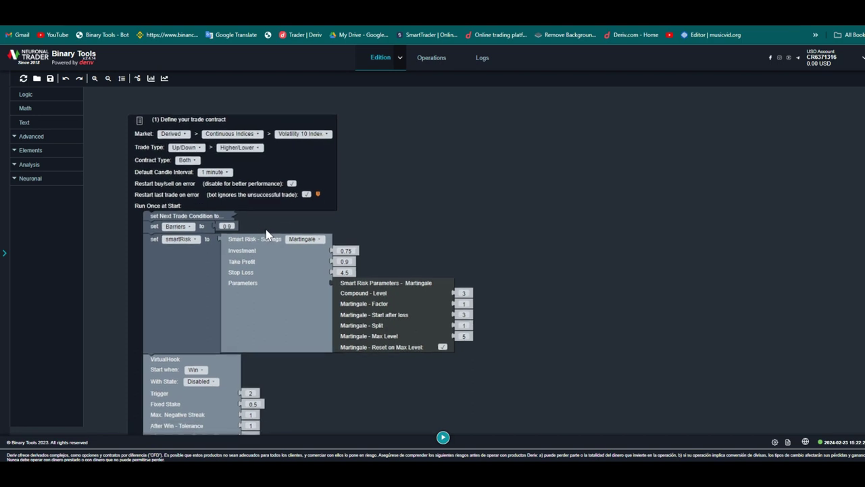
{"action": "scroll", "coordinate": [267, 223], "scroll_direction": "down", "scroll_amount": 5}
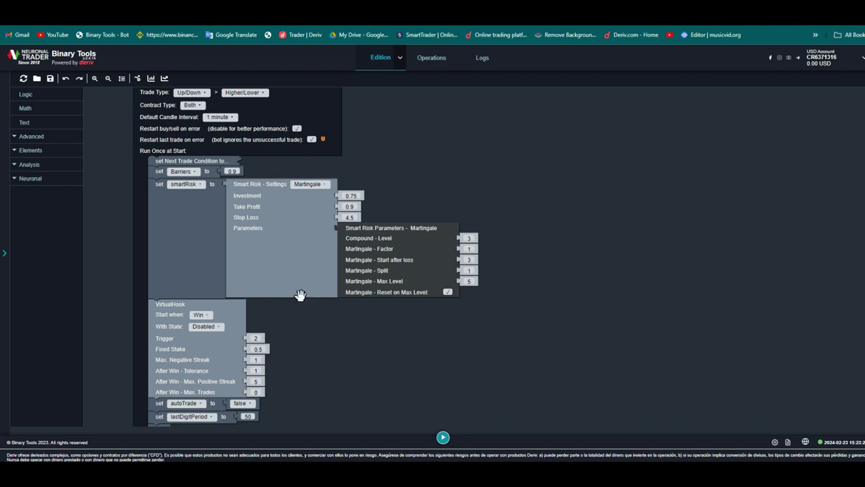
{"action": "scroll", "coordinate": [265, 179], "scroll_direction": "up", "scroll_amount": 1}
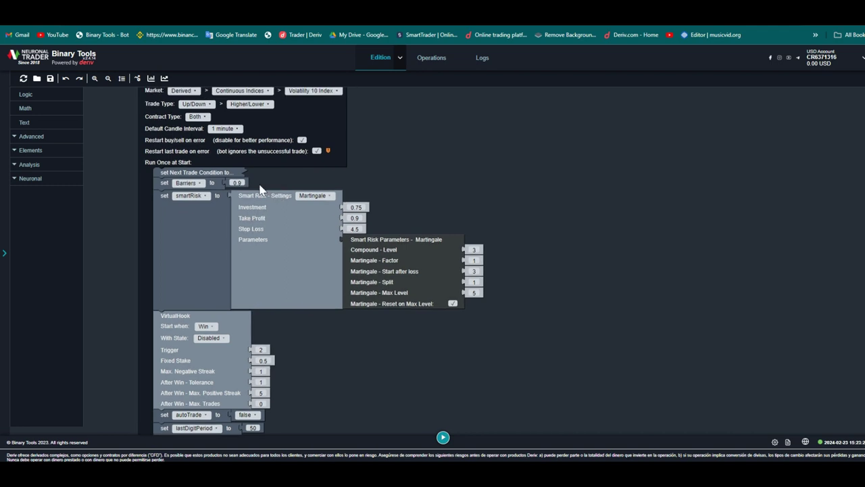
{"action": "left_click", "coordinate": [222, 184]}
{"action": "left_click", "coordinate": [235, 182]}
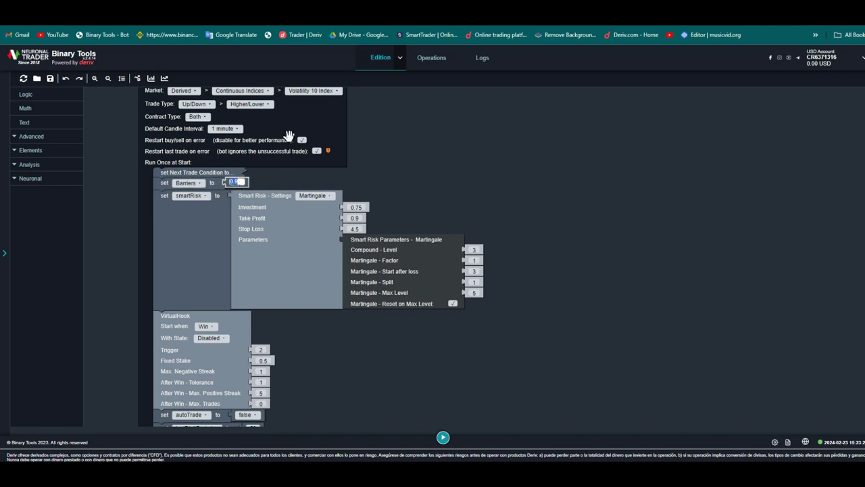
{"action": "left_click", "coordinate": [413, 141]}
{"action": "scroll", "coordinate": [406, 151], "scroll_direction": "up", "scroll_amount": 3}
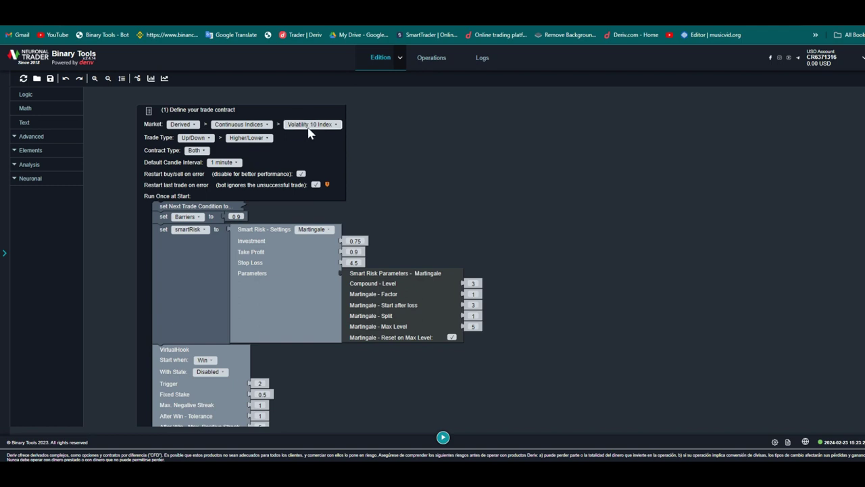
{"action": "left_click", "coordinate": [235, 216]}
{"action": "left_click_drag", "start_coordinate": [321, 381], "coordinate": [288, 141]}
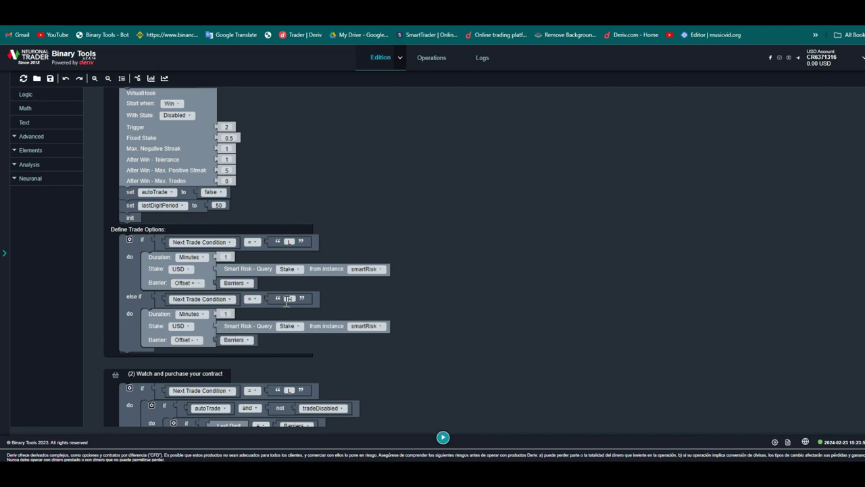
{"action": "left_click", "coordinate": [191, 346]}
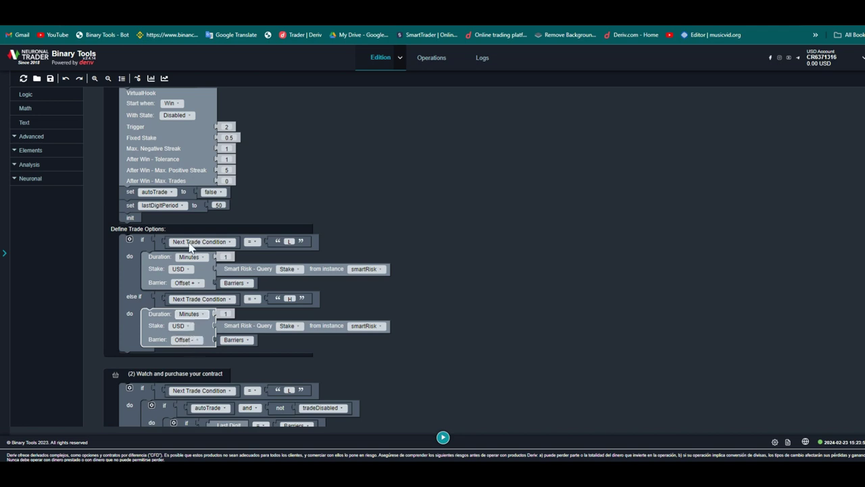
- Set the trade contract's market to Volatility 100 Index and its trade type to Higher/Lower
{"action": "scroll", "coordinate": [261, 254], "scroll_direction": "up", "scroll_amount": 3}
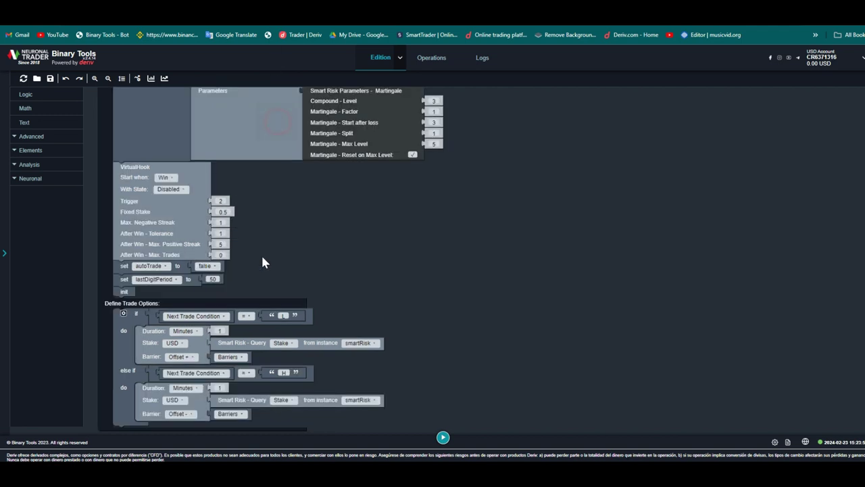
{"action": "scroll", "coordinate": [317, 125], "scroll_direction": "up", "scroll_amount": 1}
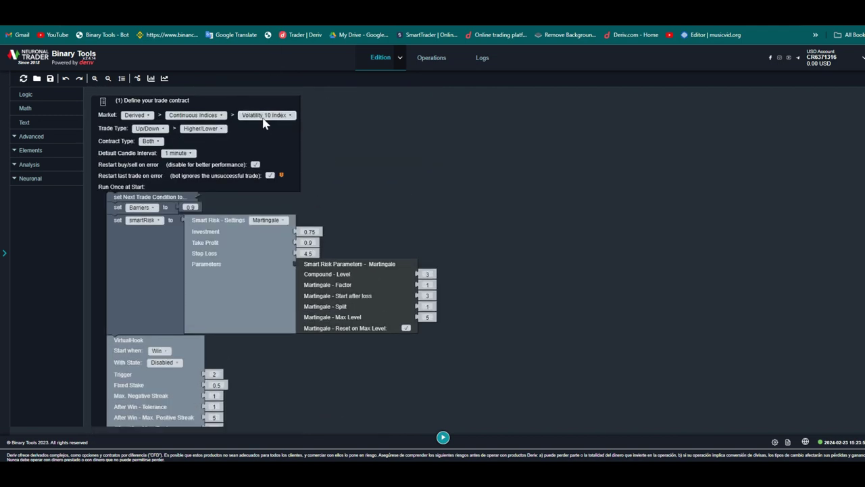
{"action": "left_click", "coordinate": [265, 116]}
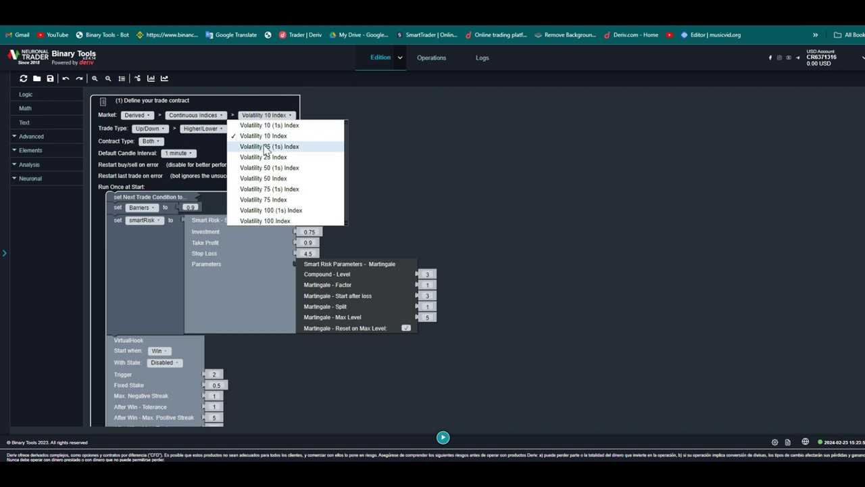
{"action": "left_click", "coordinate": [265, 220]}
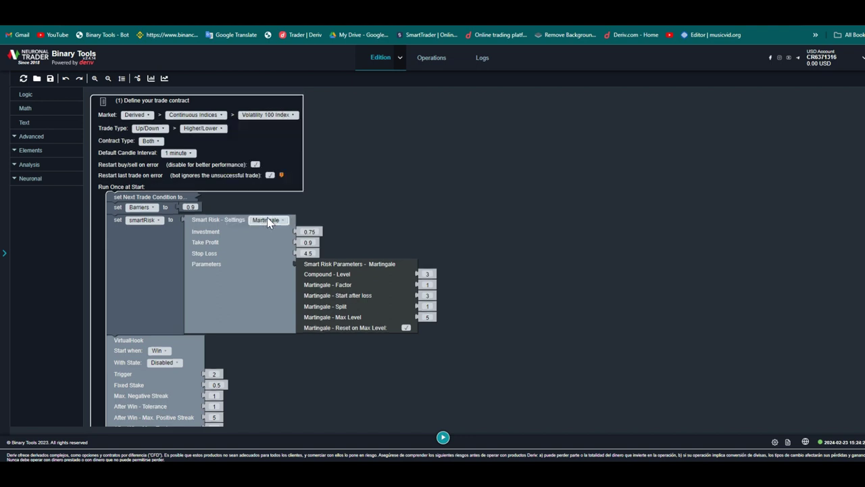
{"action": "left_click", "coordinate": [205, 128]}
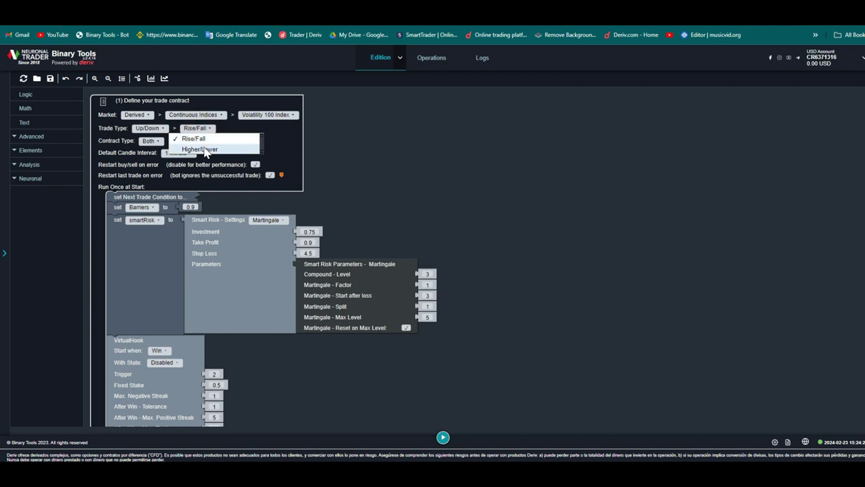
{"action": "left_click", "coordinate": [206, 150]}
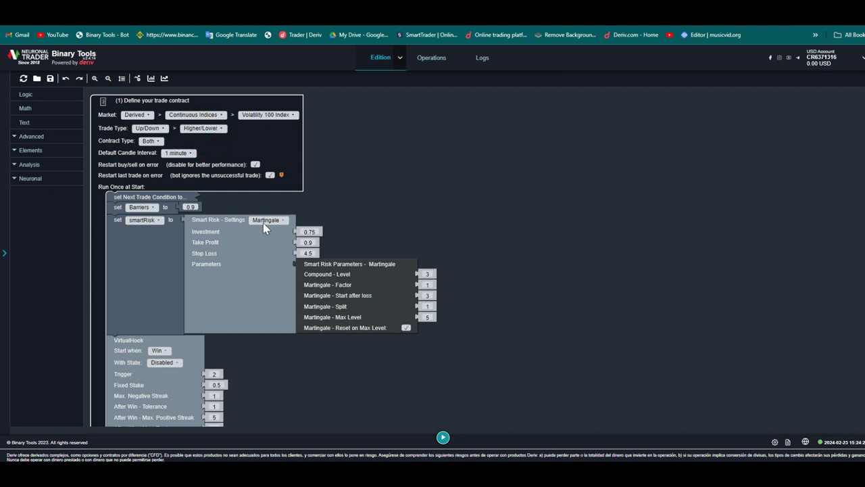
- Attach the two loose Barriers variables to the L and H trade options' barriers and set the H barrier to Offset -
{"action": "left_click_drag", "start_coordinate": [271, 409], "coordinate": [264, 216]}
{"action": "scroll", "coordinate": [264, 216], "scroll_direction": "down", "scroll_amount": 4}
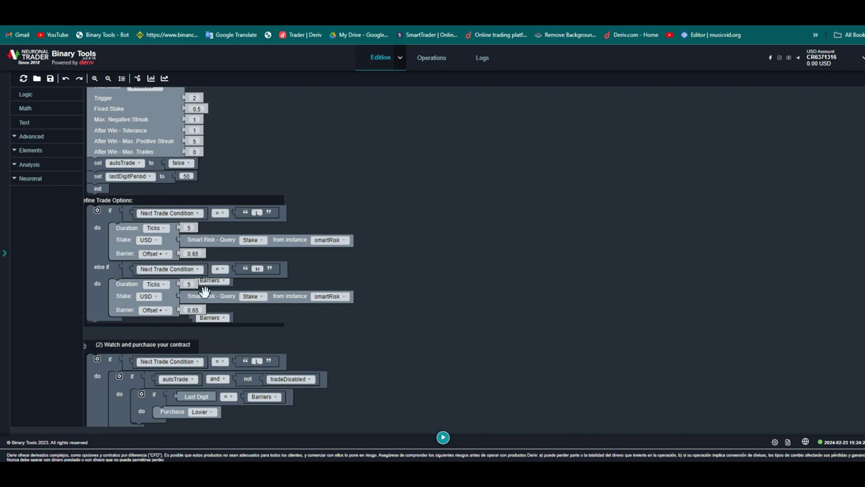
{"action": "left_click_drag", "start_coordinate": [211, 289], "coordinate": [349, 261]}
{"action": "left_click_drag", "start_coordinate": [215, 317], "coordinate": [364, 316]}
{"action": "left_click_drag", "start_coordinate": [358, 254], "coordinate": [205, 255]}
{"action": "left_click_drag", "start_coordinate": [351, 319], "coordinate": [192, 312]}
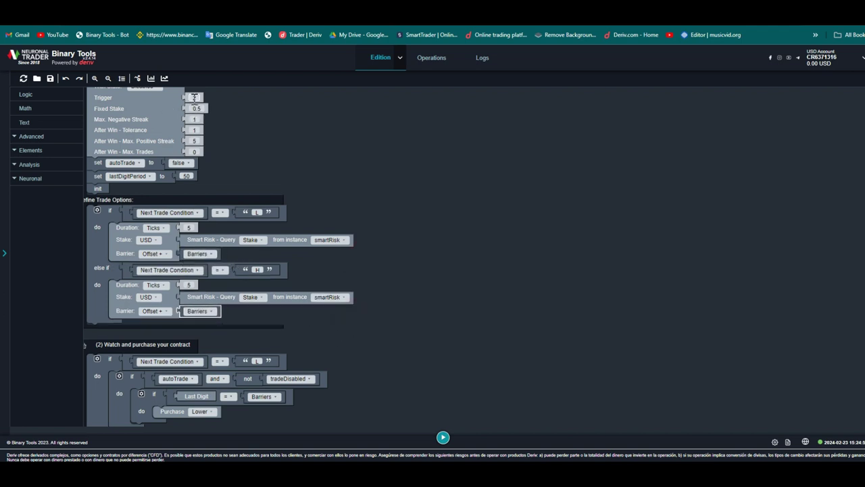
{"action": "left_click", "coordinate": [161, 311]}
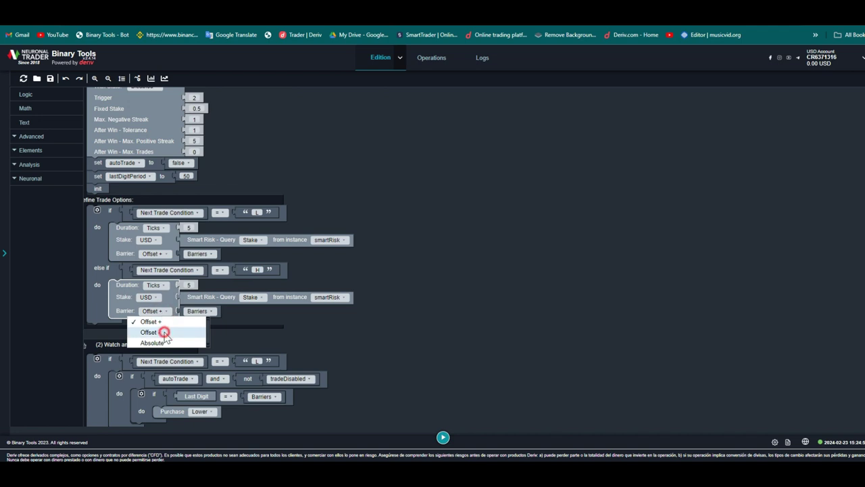
{"action": "left_click", "coordinate": [164, 332]}
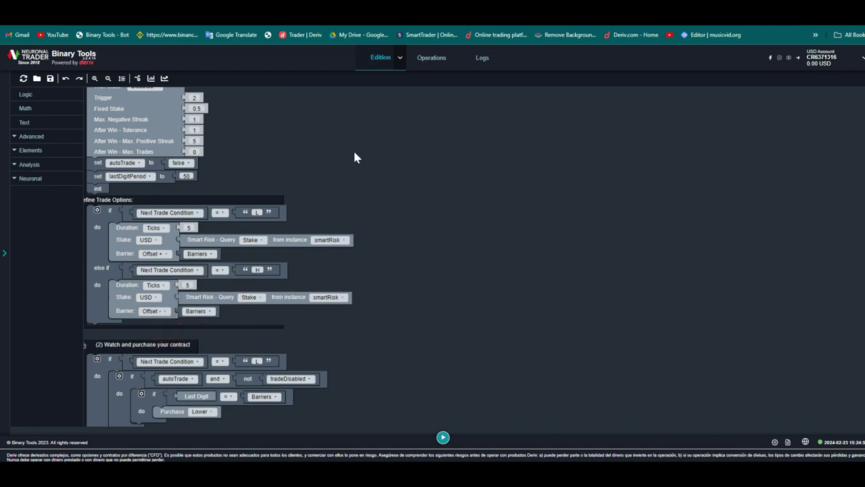
- Set the trade contract's market back to Volatility 10 Index and its trade type to Higher/Lower
{"action": "scroll", "coordinate": [350, 186], "scroll_direction": "up", "scroll_amount": 10}
{"action": "left_click_drag", "start_coordinate": [351, 186], "coordinate": [419, 226]}
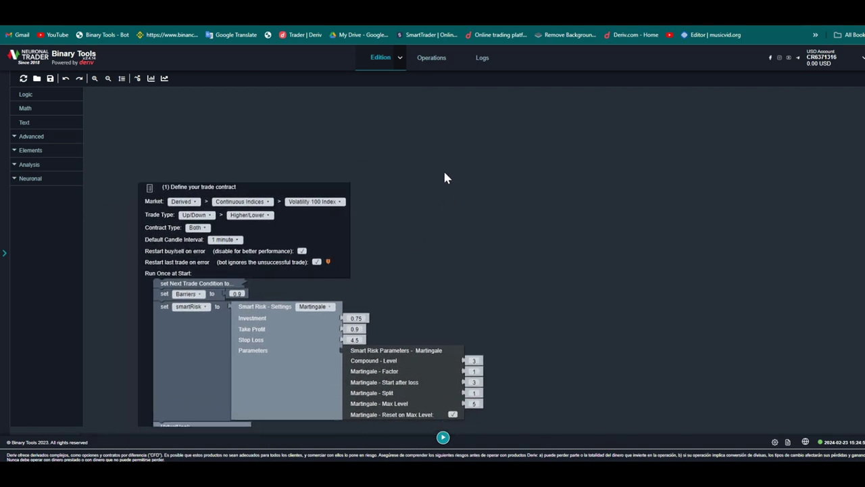
{"action": "left_click", "coordinate": [308, 202]}
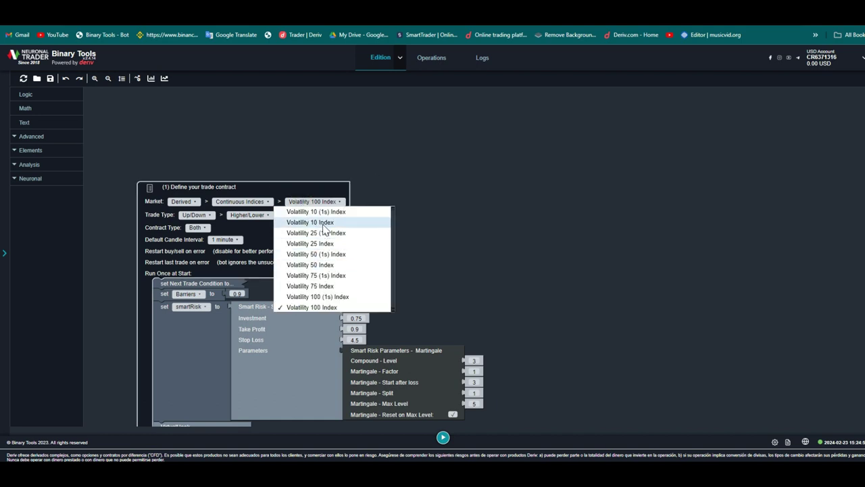
{"action": "left_click", "coordinate": [324, 222]}
{"action": "left_click", "coordinate": [241, 215]}
{"action": "left_click", "coordinate": [259, 237]}
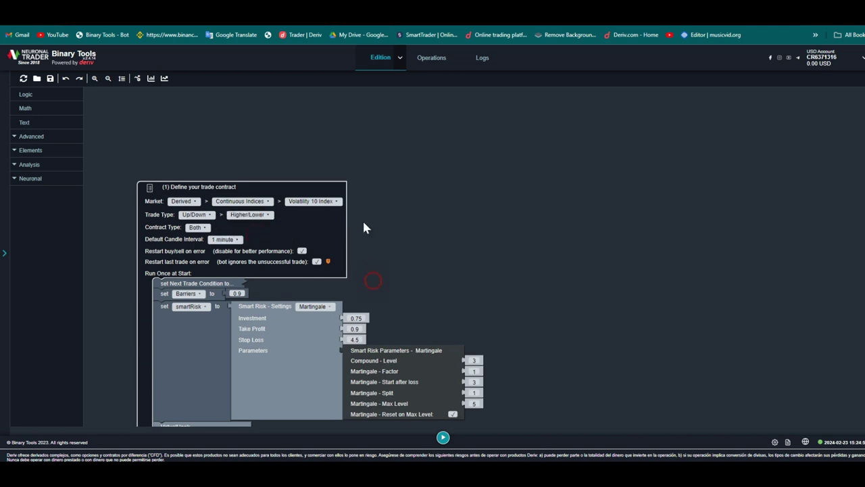
- Move the trade contract block clear of the loose Barriers variables, attach them to both trade options, and set the H barrier to Offset -
{"action": "scroll", "coordinate": [364, 228], "scroll_direction": "down", "scroll_amount": 10}
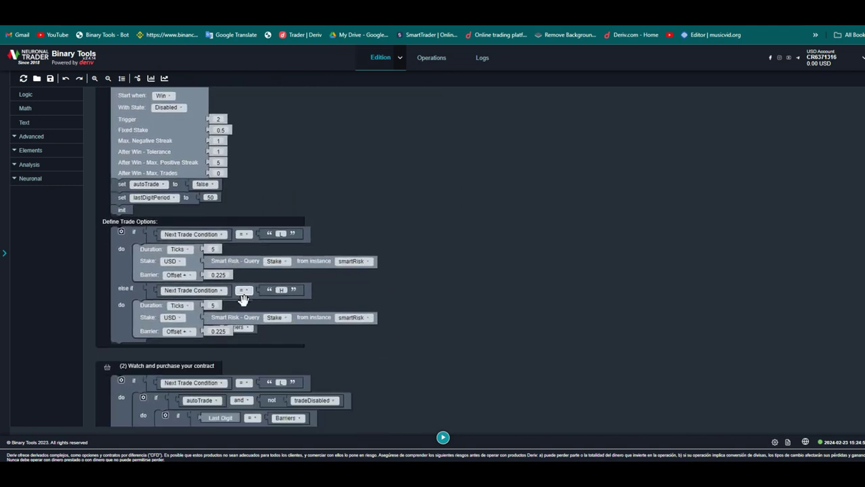
{"action": "left_click_drag", "start_coordinate": [98, 295], "coordinate": [105, 210]}
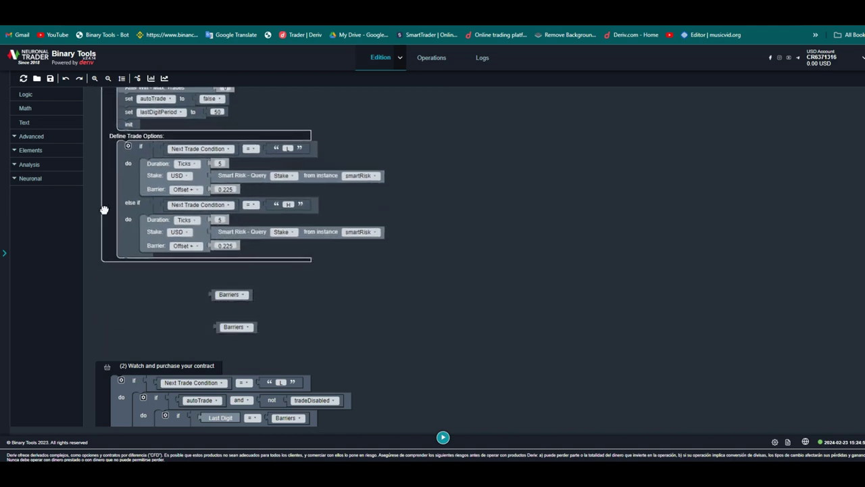
{"action": "left_click_drag", "start_coordinate": [243, 295], "coordinate": [243, 194]}
{"action": "left_click_drag", "start_coordinate": [241, 331], "coordinate": [234, 254]}
{"action": "left_click", "coordinate": [183, 247]}
{"action": "left_click", "coordinate": [188, 268]}
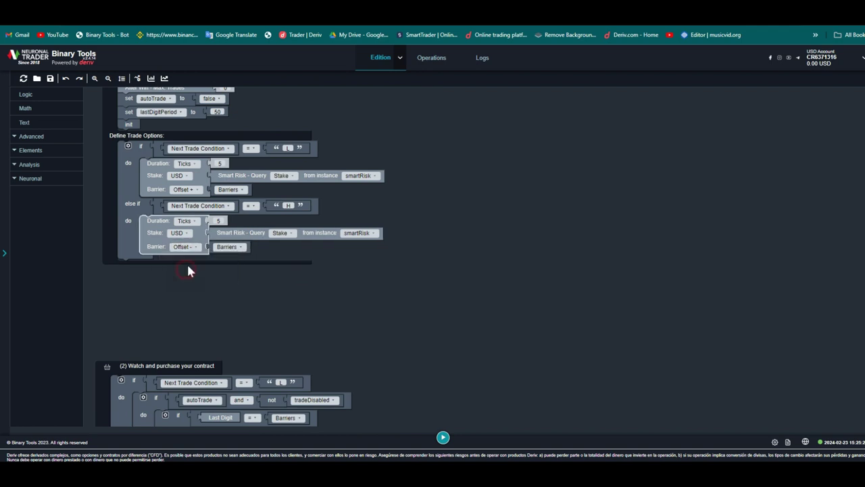
- Set the duration unit to Minutes in both trade options and the H option's barrier to Offset -
{"action": "left_click", "coordinate": [183, 222]}
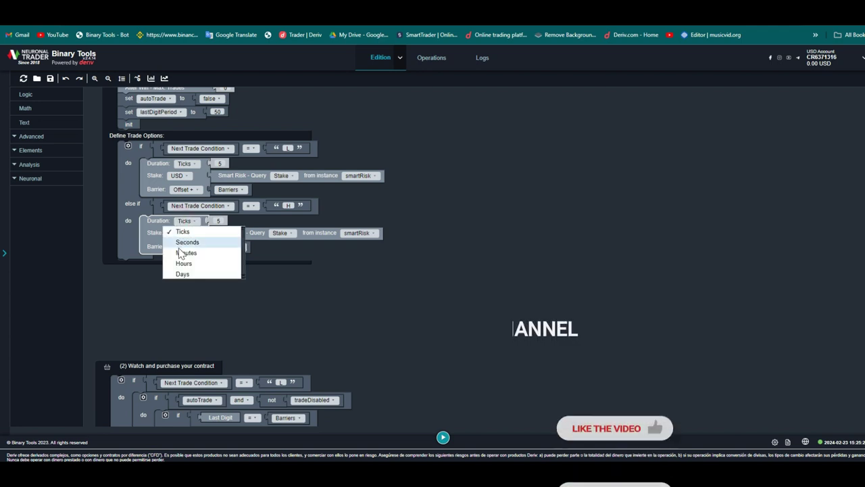
{"action": "left_click", "coordinate": [186, 252]}
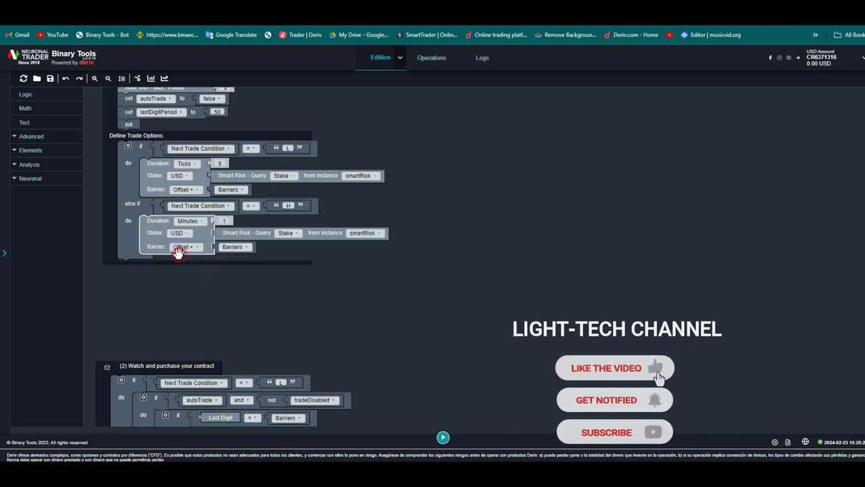
{"action": "left_click", "coordinate": [184, 164]}
{"action": "left_click", "coordinate": [187, 194]}
{"action": "left_click", "coordinate": [195, 247]}
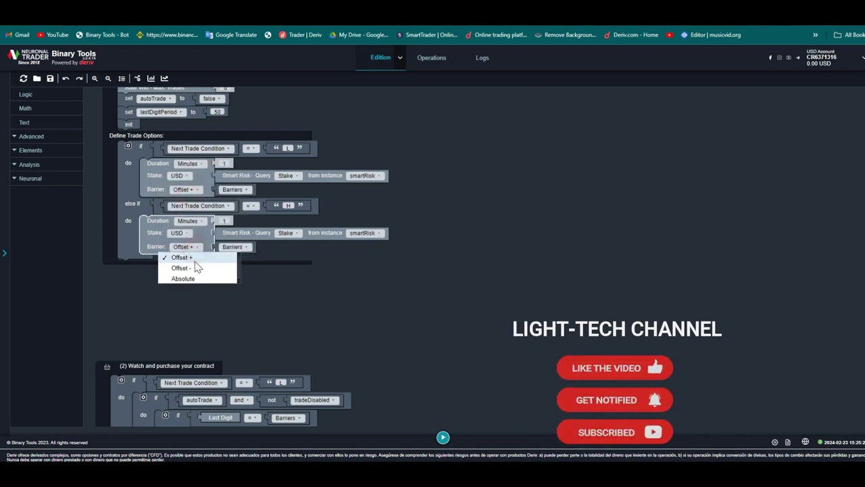
{"action": "left_click", "coordinate": [193, 269]}
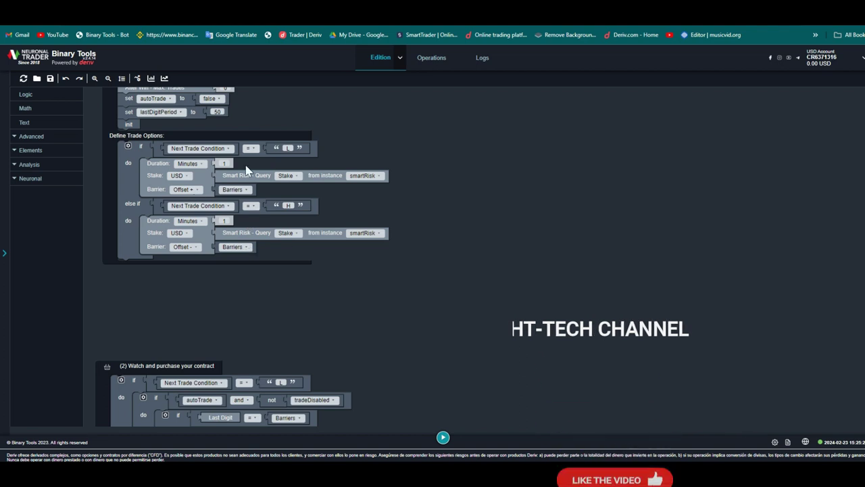
- Switch to the Notepad notes and read the one-minute barrier offsets for each volatility index
{"action": "left_click_drag", "start_coordinate": [367, 131], "coordinate": [358, 433]}
{"action": "right_click", "coordinate": [460, 189]}
{"action": "left_click", "coordinate": [498, 216]}
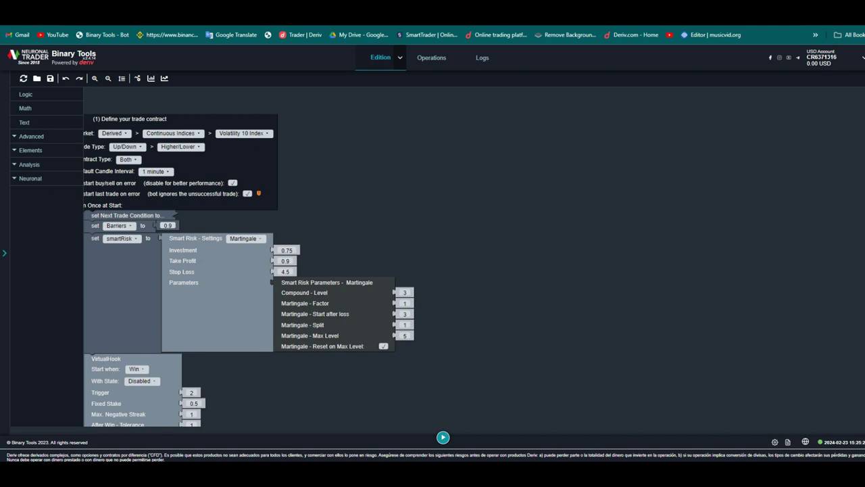
{"action": "key", "text": "alt+Tab"}
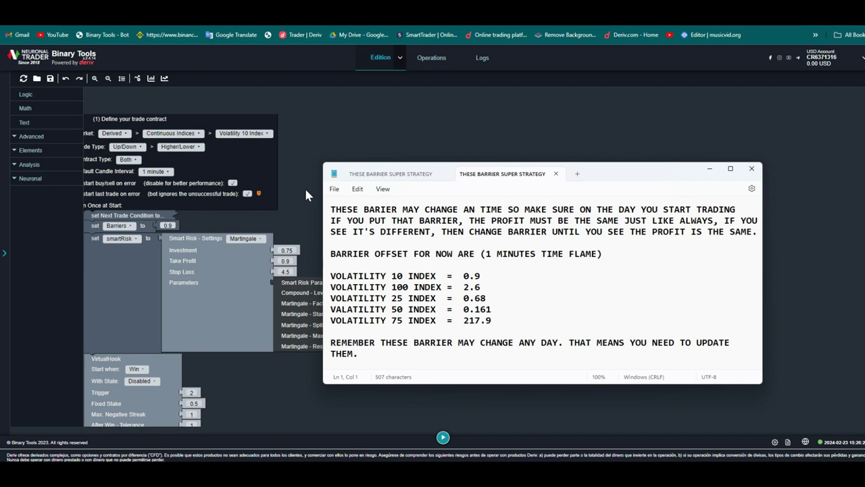
- Load the DIGITAL KISS STRATEGY-preset layout file into the Operations dashboard, accept the panel reset and expand the Candlestick chart
{"action": "left_click", "coordinate": [315, 227]}
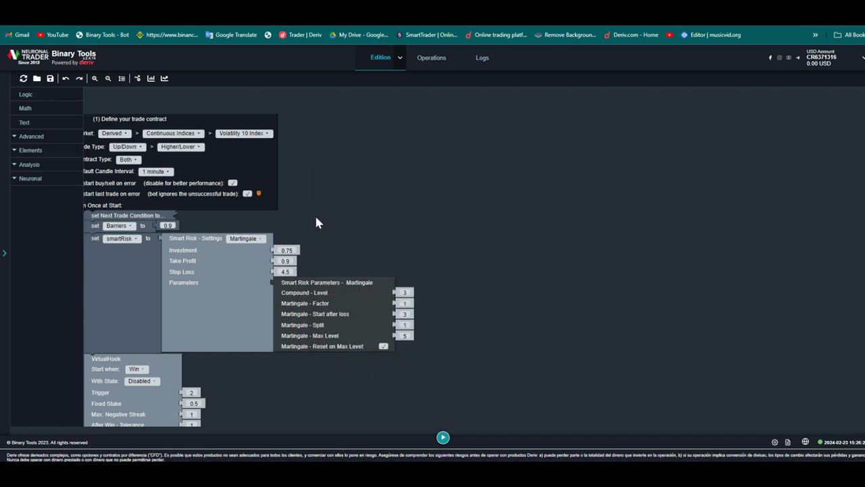
{"action": "left_click", "coordinate": [433, 62]}
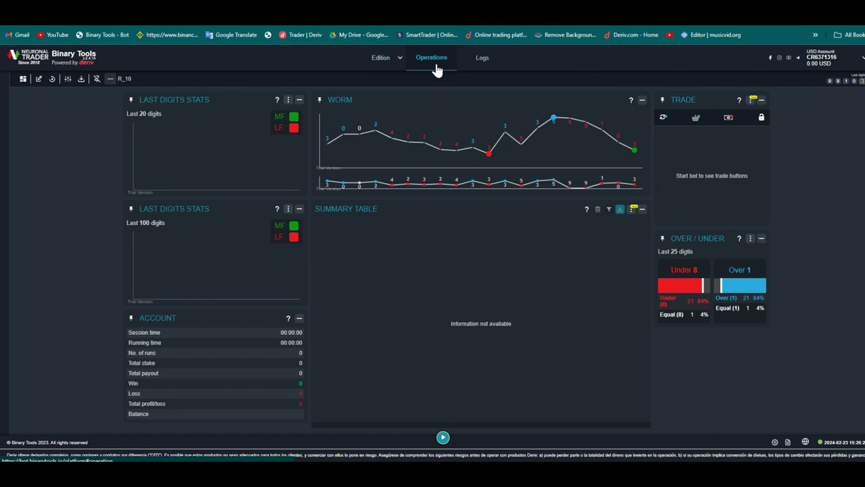
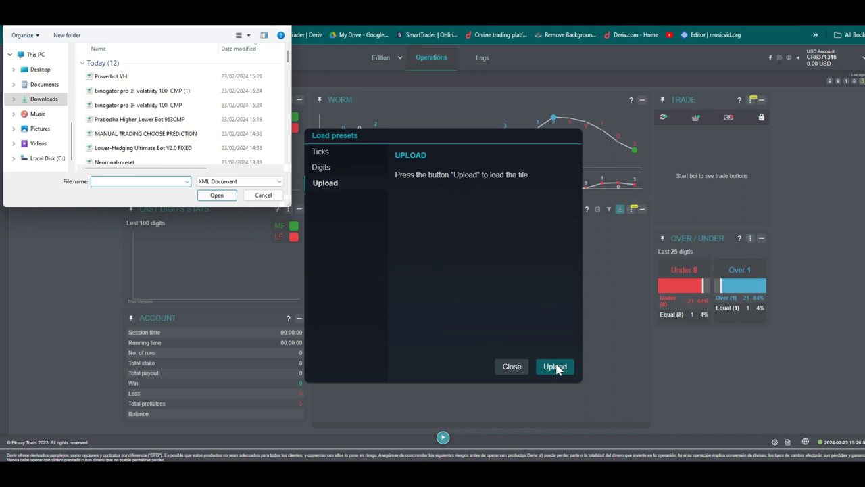
{"action": "scroll", "coordinate": [138, 139], "scroll_direction": "down", "scroll_amount": 1}
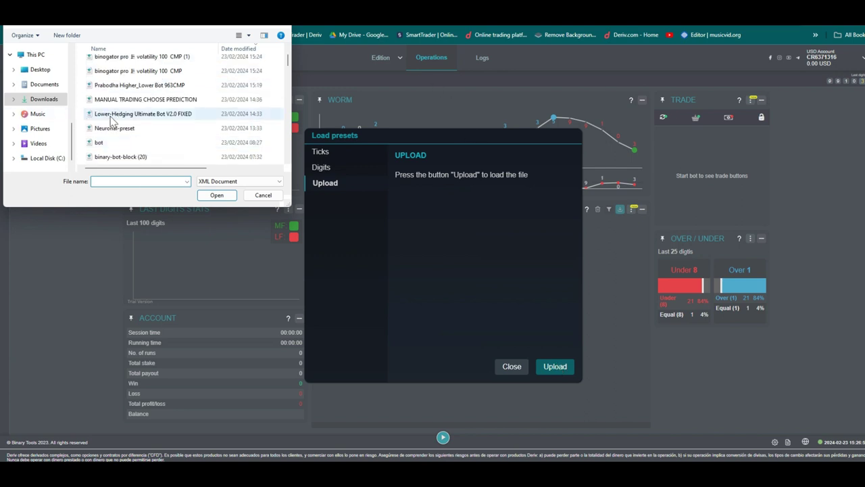
{"action": "scroll", "coordinate": [111, 120], "scroll_direction": "down", "scroll_amount": 3}
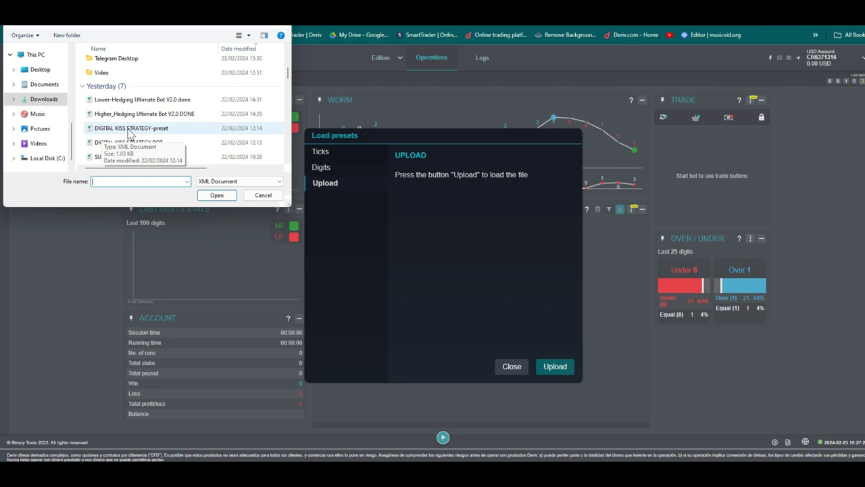
{"action": "left_click", "coordinate": [132, 131]}
{"action": "left_click", "coordinate": [213, 194]}
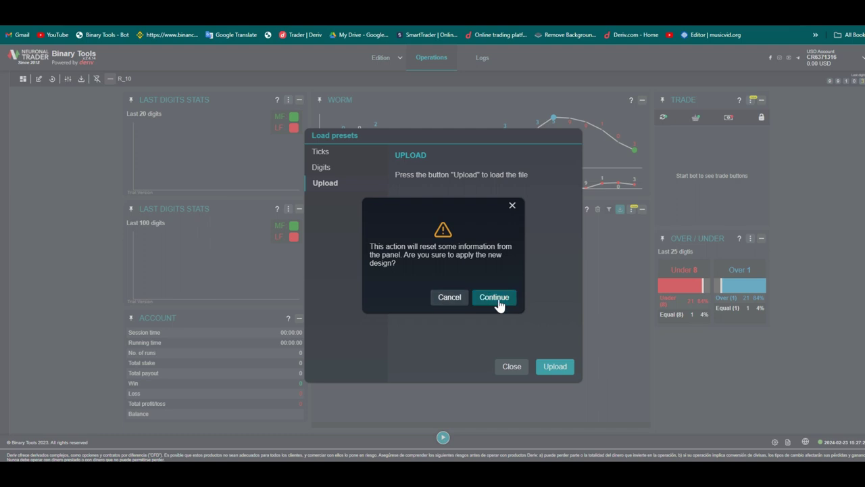
{"action": "left_click", "coordinate": [498, 303]}
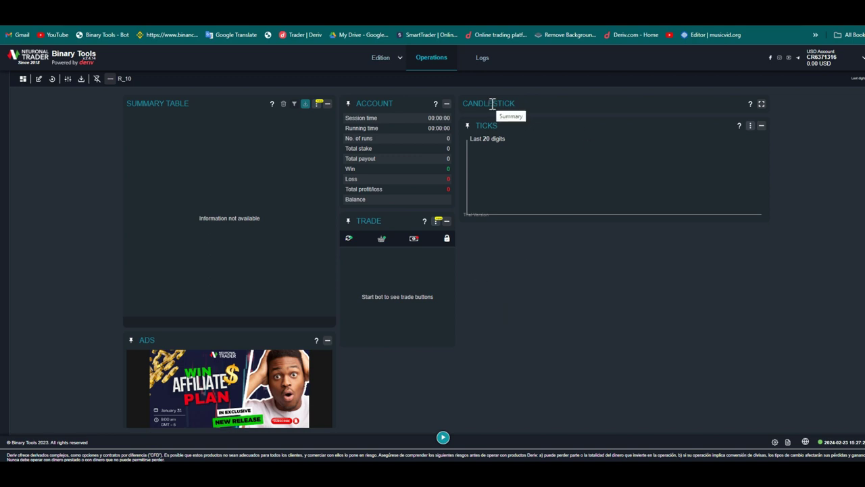
{"action": "left_click", "coordinate": [761, 105]}
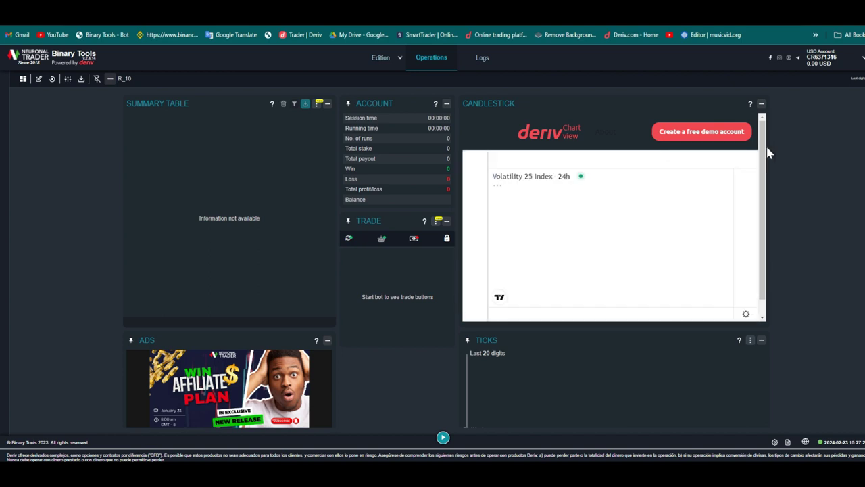
{"action": "scroll", "coordinate": [768, 162], "scroll_direction": "down", "scroll_amount": 1}
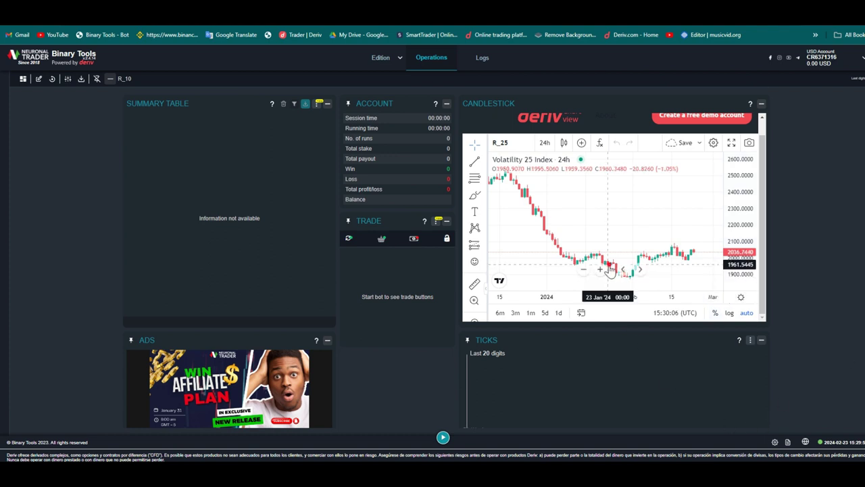
- Examine the Volatility 25 Index 24h candles back through autumn 2023 for a price area with repeated rejections
{"action": "left_click_drag", "start_coordinate": [631, 236], "coordinate": [571, 244]}
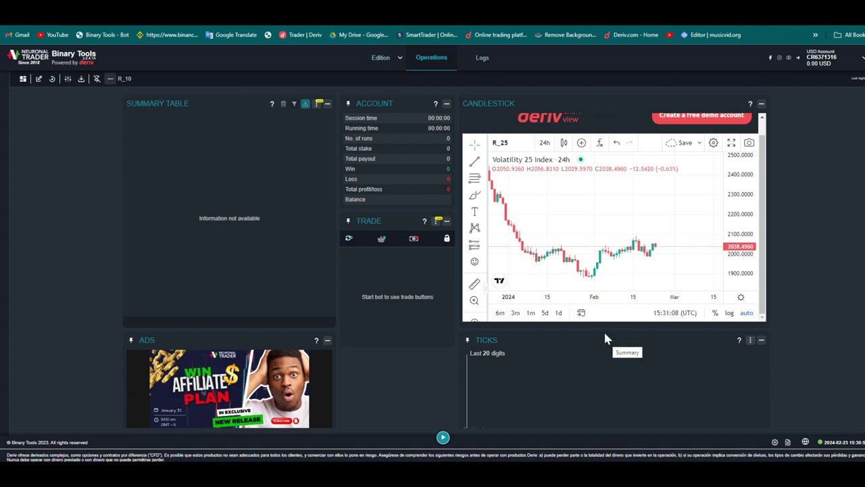
{"action": "left_click_drag", "start_coordinate": [575, 233], "coordinate": [704, 263]}
{"action": "left_click_drag", "start_coordinate": [668, 239], "coordinate": [605, 243]}
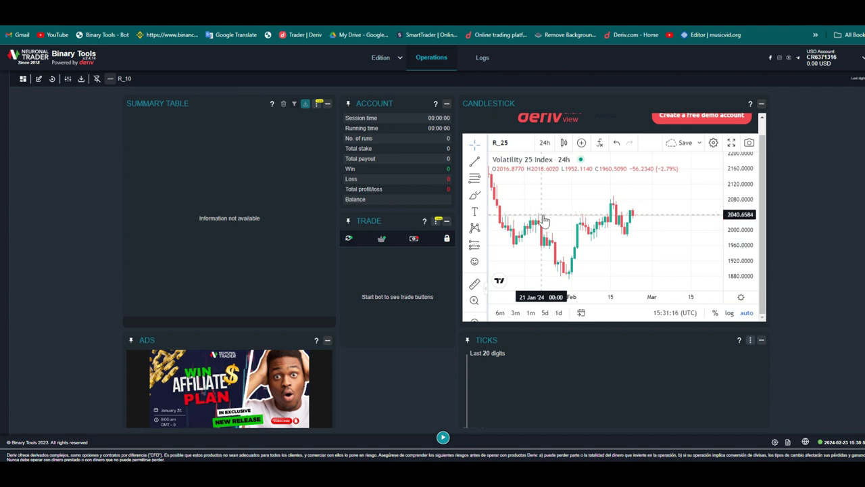
{"action": "left_click_drag", "start_coordinate": [544, 221], "coordinate": [626, 219]}
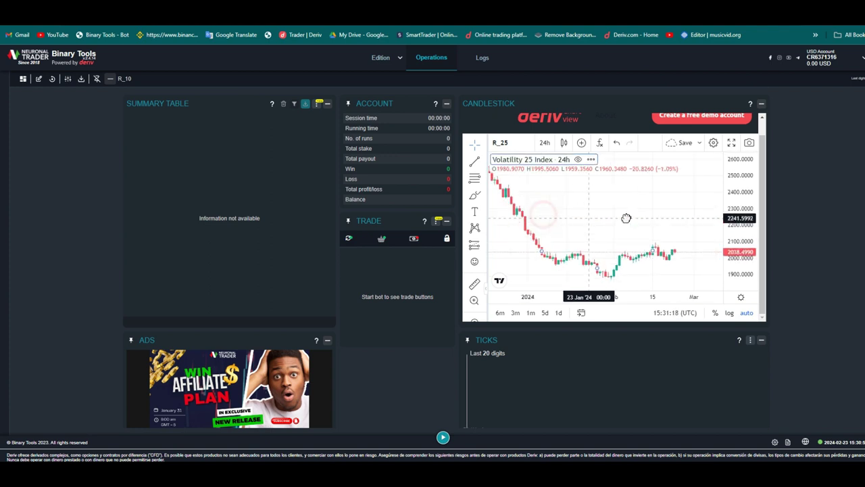
{"action": "left_click_drag", "start_coordinate": [574, 236], "coordinate": [674, 291]}
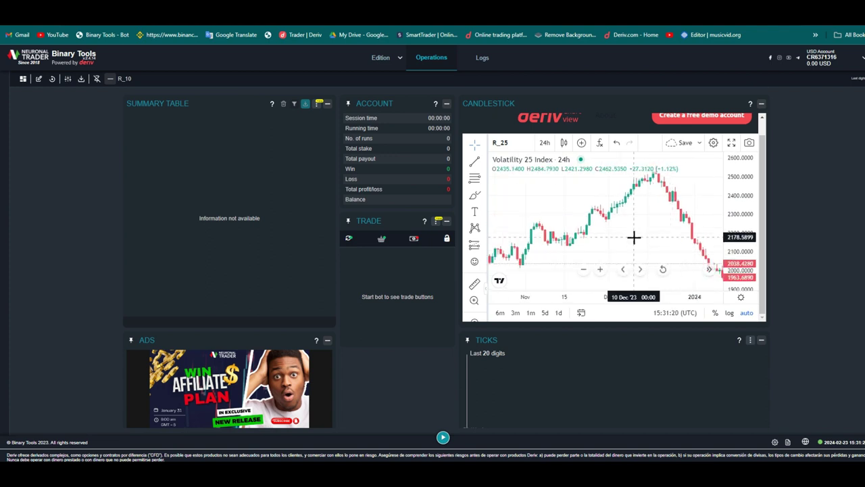
{"action": "scroll", "coordinate": [633, 236], "scroll_direction": "down", "scroll_amount": 3}
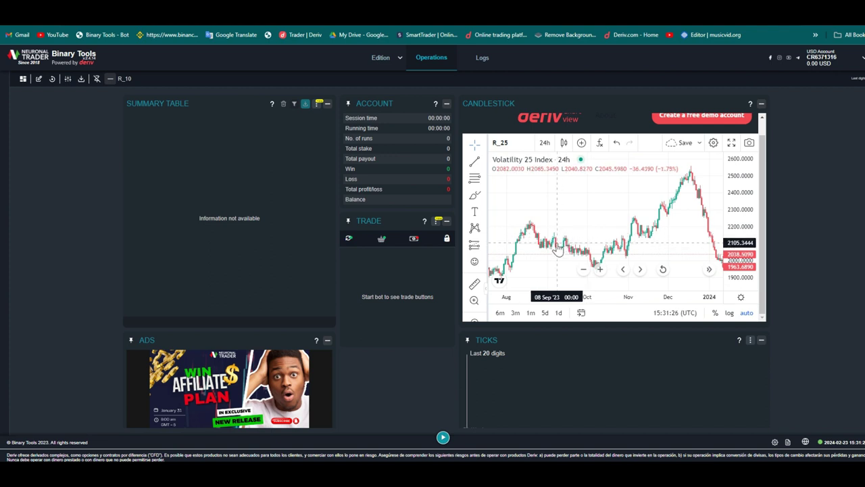
{"action": "scroll", "coordinate": [550, 243], "scroll_direction": "up", "scroll_amount": 2}
{"action": "left_click_drag", "start_coordinate": [521, 236], "coordinate": [575, 243]}
{"action": "scroll", "coordinate": [582, 244], "scroll_direction": "up", "scroll_amount": 3}
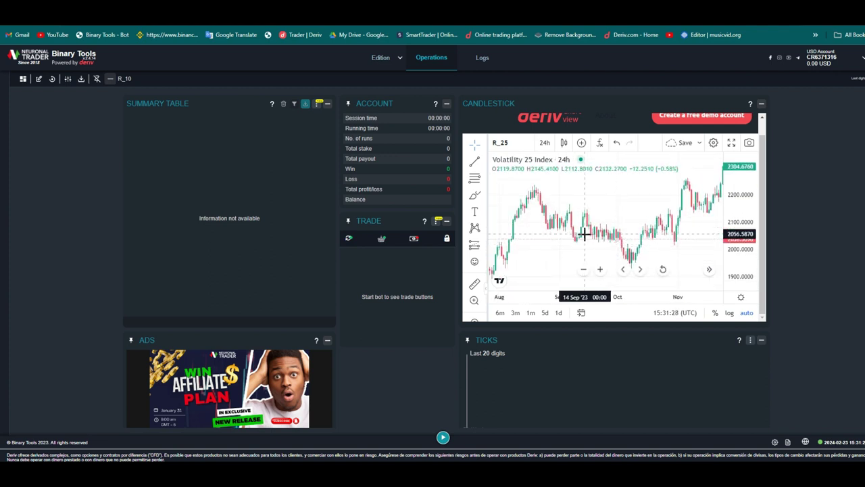
{"action": "scroll", "coordinate": [583, 233], "scroll_direction": "down", "scroll_amount": 2}
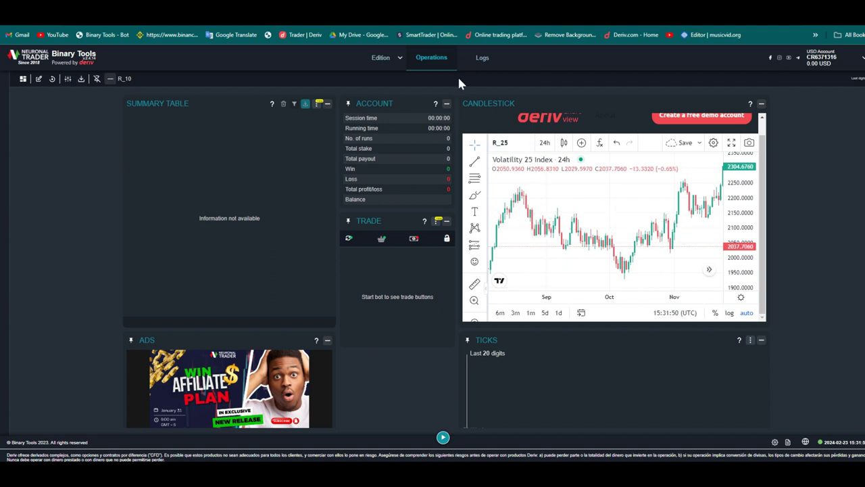
- Draw a thin rectangle zone over the candle highs, starting at 29 Aug '23 and spanning prices of about 2129 to 2147
{"action": "left_click", "coordinate": [482, 162]}
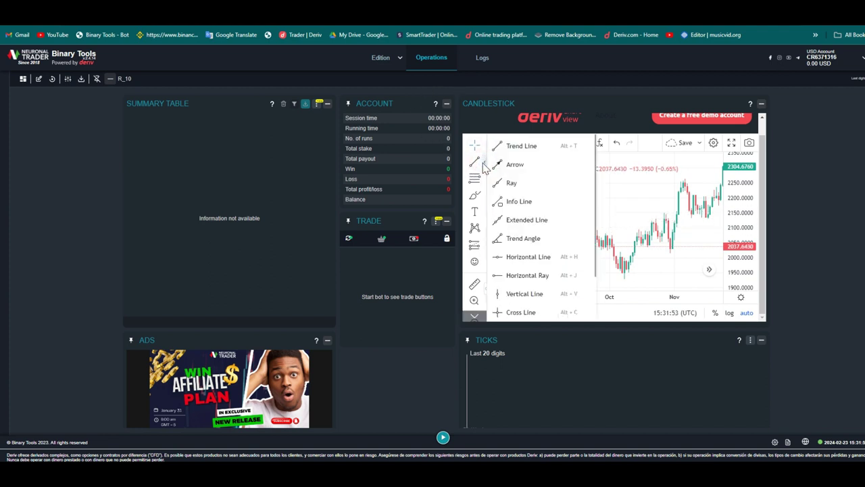
{"action": "left_click", "coordinate": [484, 200]}
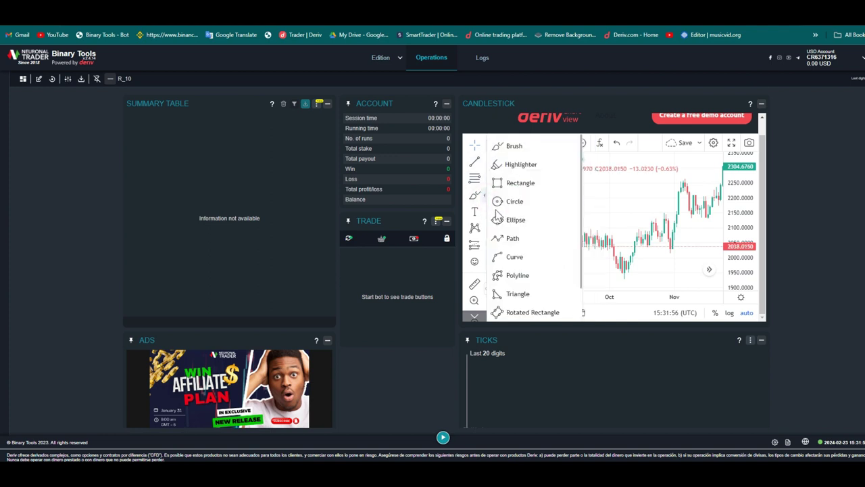
{"action": "left_click", "coordinate": [498, 188]}
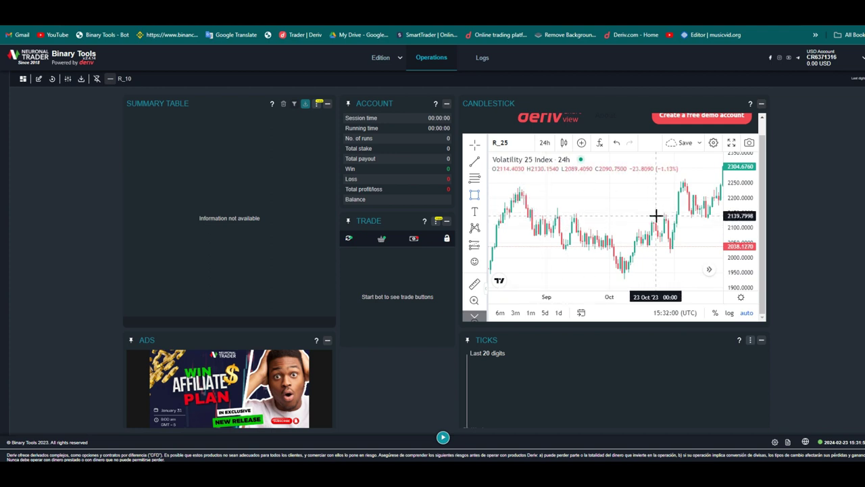
{"action": "left_click", "coordinate": [540, 215]}
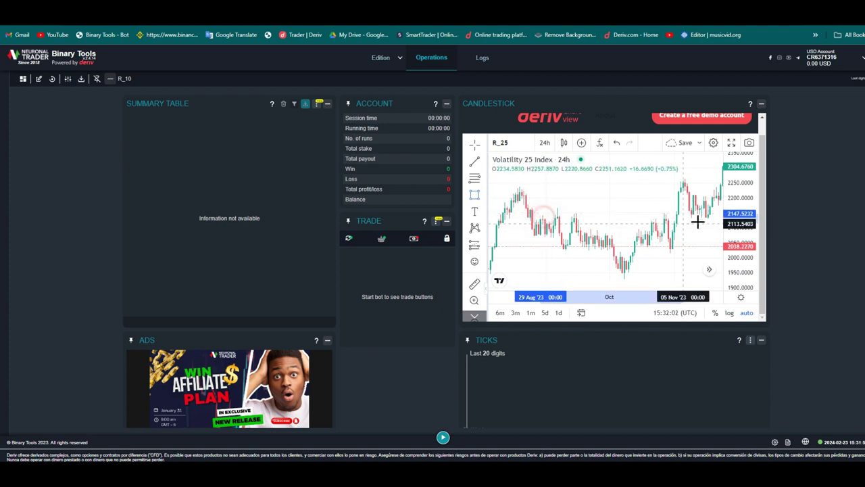
{"action": "left_click", "coordinate": [702, 218]}
- Resize the rectangle zone to run from 19 Aug '23 to 30 Oct '23 and raise its upper edge to about 2164.5
{"action": "left_click_drag", "start_coordinate": [701, 218], "coordinate": [670, 217]}
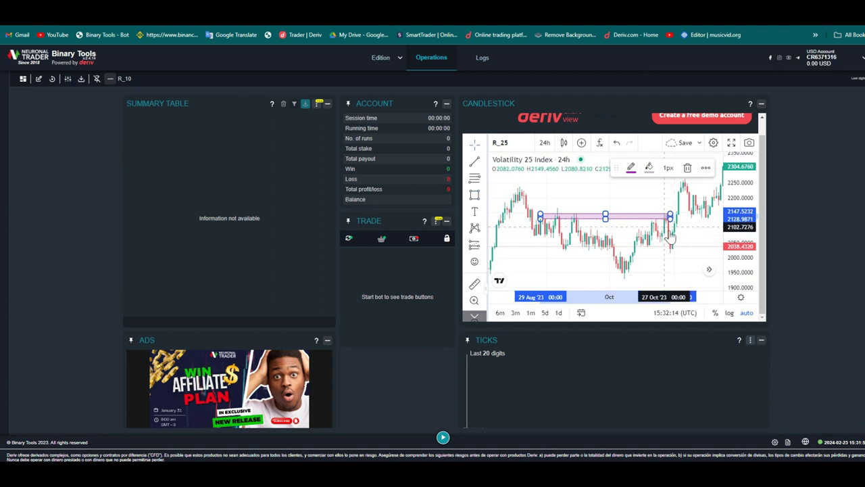
{"action": "left_click_drag", "start_coordinate": [540, 212], "coordinate": [540, 217]}
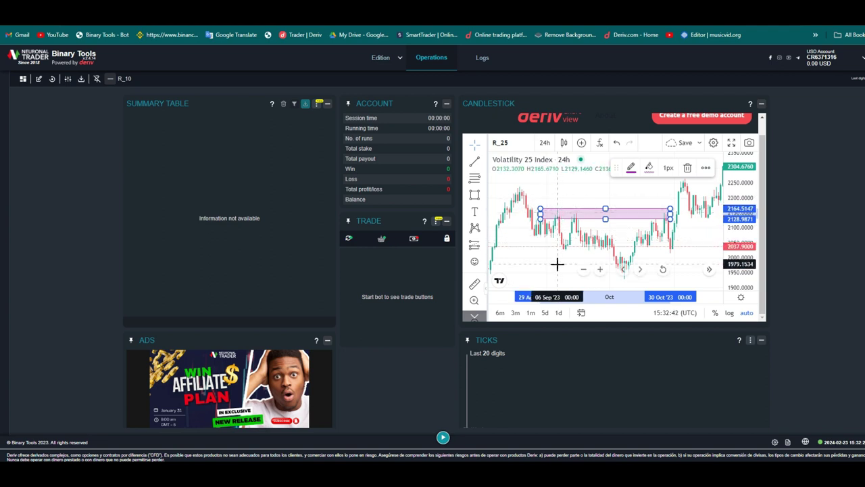
{"action": "left_click_drag", "start_coordinate": [541, 211], "coordinate": [519, 212]}
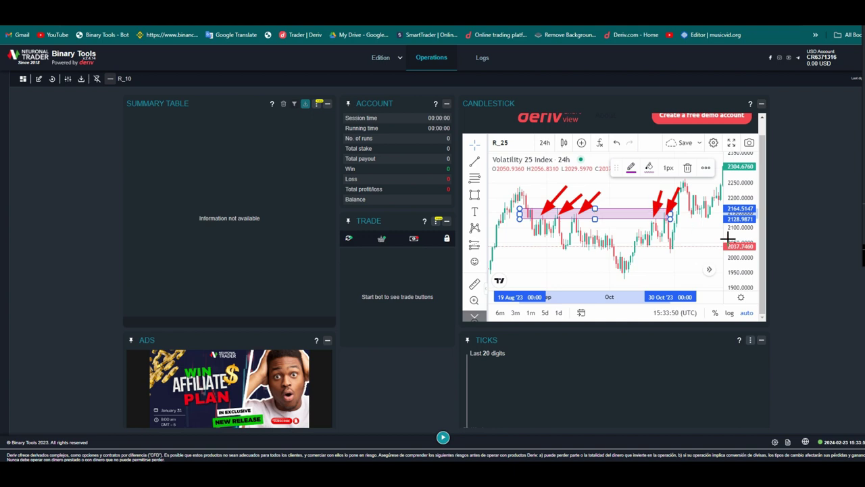
- Remove all five red annotation arrows pointing down at the candle highs along the zone
{"action": "key", "text": "ctrl+z"}
{"action": "key", "text": "ctrl+z"}
{"action": "key", "text": "ctrl+z"}
{"action": "key", "text": "ctrl+z"}
{"action": "key", "text": "ctrl+z"}
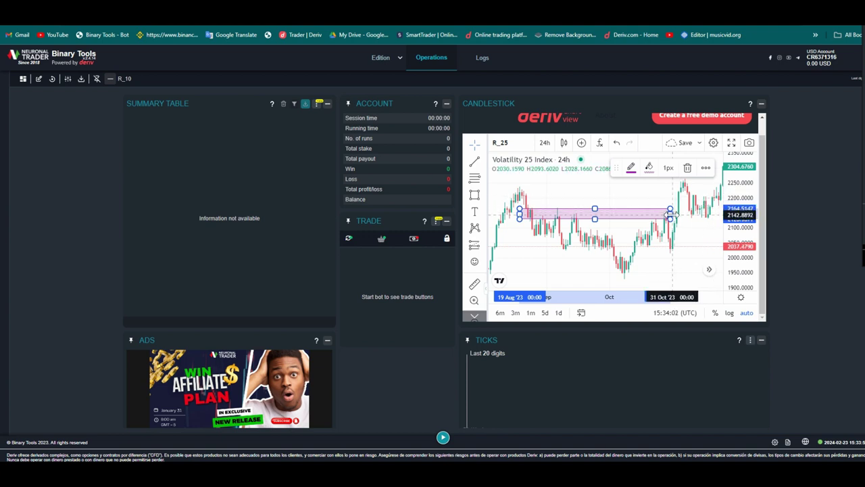
- Extend the rectangle zone to 01 Dec '23 and keep its upper edge at about 2164.6
{"action": "left_click_drag", "start_coordinate": [670, 212], "coordinate": [726, 222]}
{"action": "left_click_drag", "start_coordinate": [674, 274], "coordinate": [635, 251]}
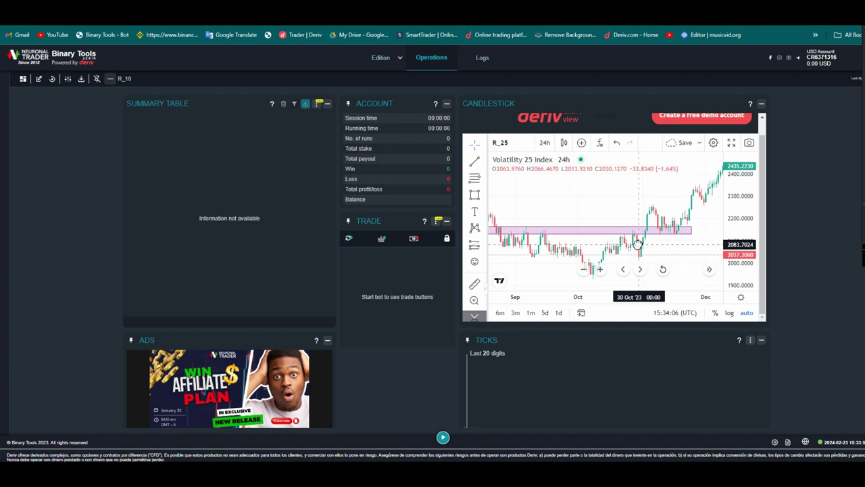
{"action": "left_click", "coordinate": [690, 231]}
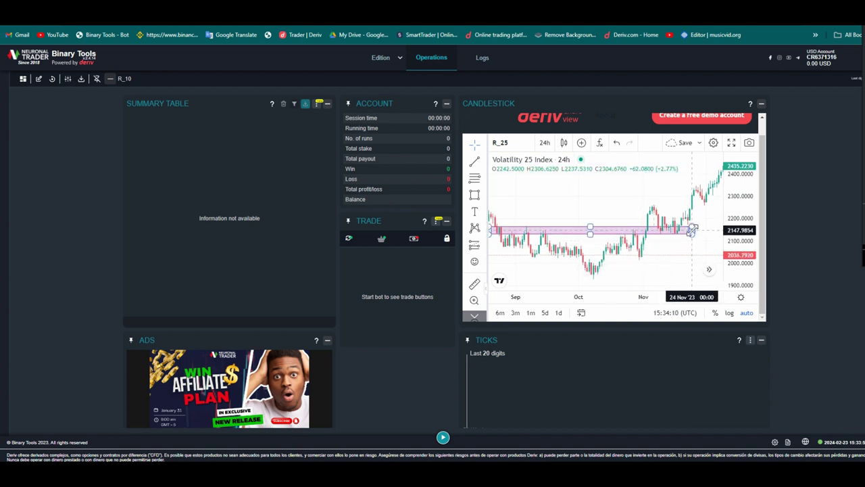
{"action": "left_click_drag", "start_coordinate": [691, 231], "coordinate": [700, 232]}
{"action": "left_click_drag", "start_coordinate": [707, 229], "coordinate": [708, 225]}
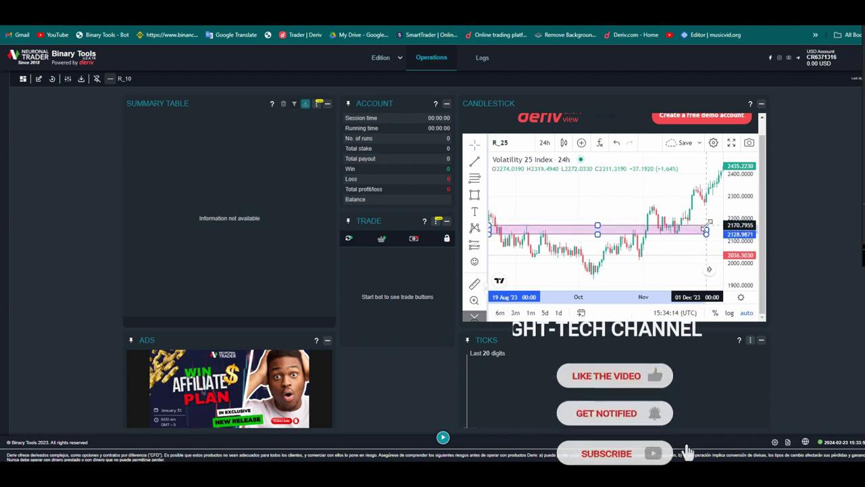
{"action": "left_click", "coordinate": [707, 225]}
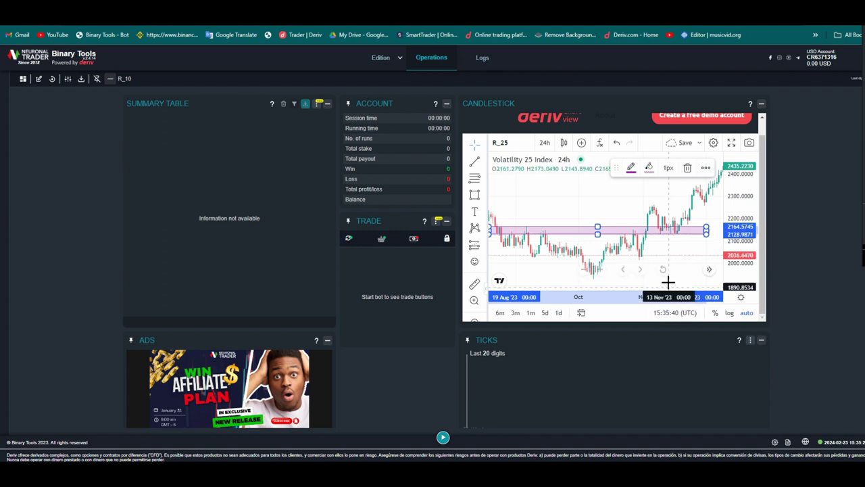
- Enlarge the chart around the November breakout and clear the three red arrows aimed at the zone
{"action": "left_click", "coordinate": [663, 269]}
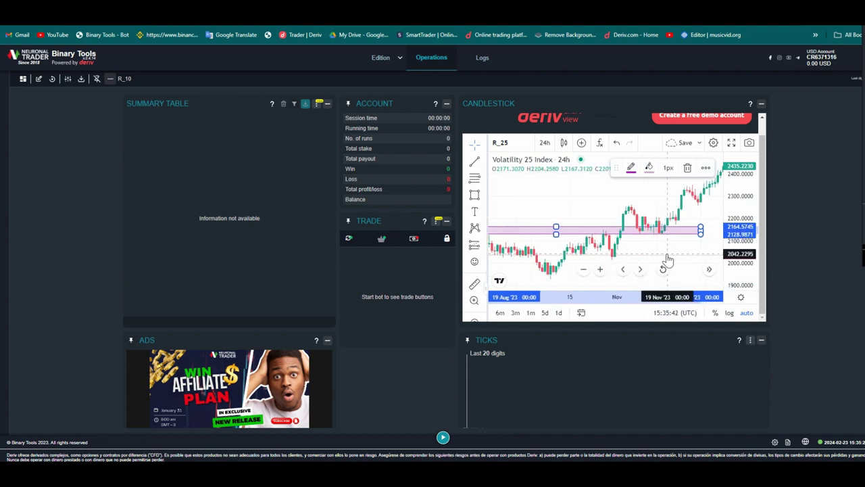
{"action": "scroll", "coordinate": [659, 246], "scroll_direction": "up", "scroll_amount": 3}
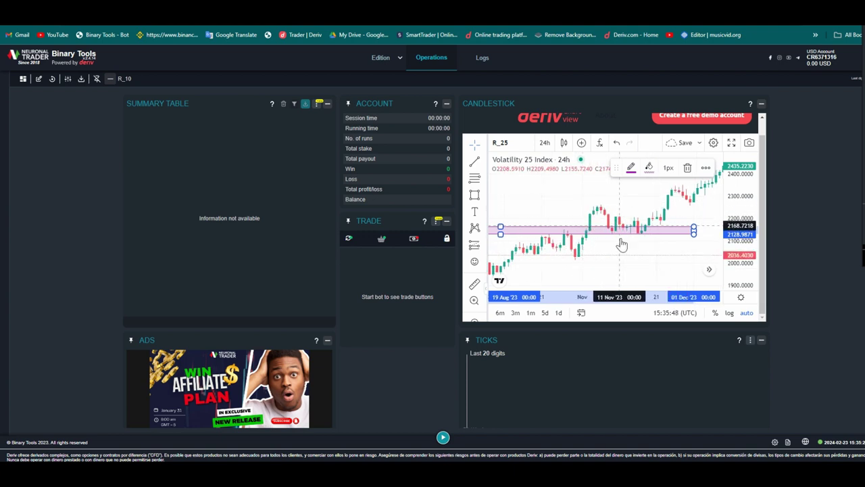
{"action": "mouse_move", "coordinate": [623, 261]}
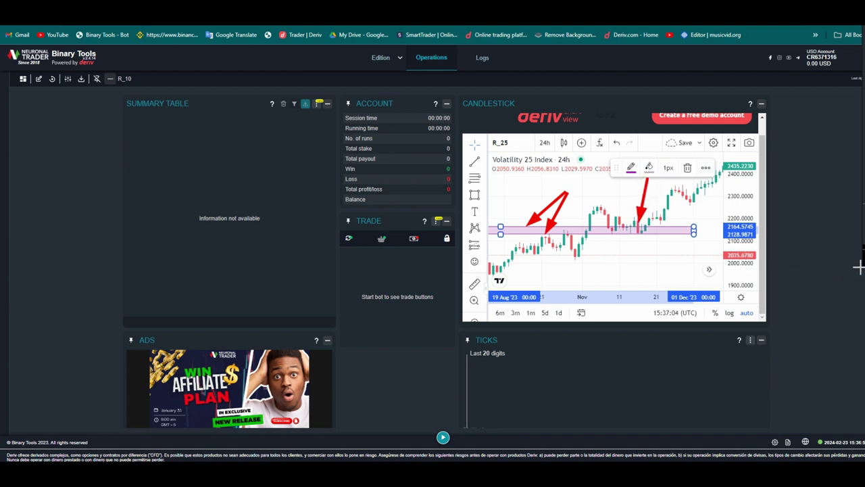
{"action": "key", "text": "ctrl+z"}
{"action": "key", "text": "ctrl+z"}
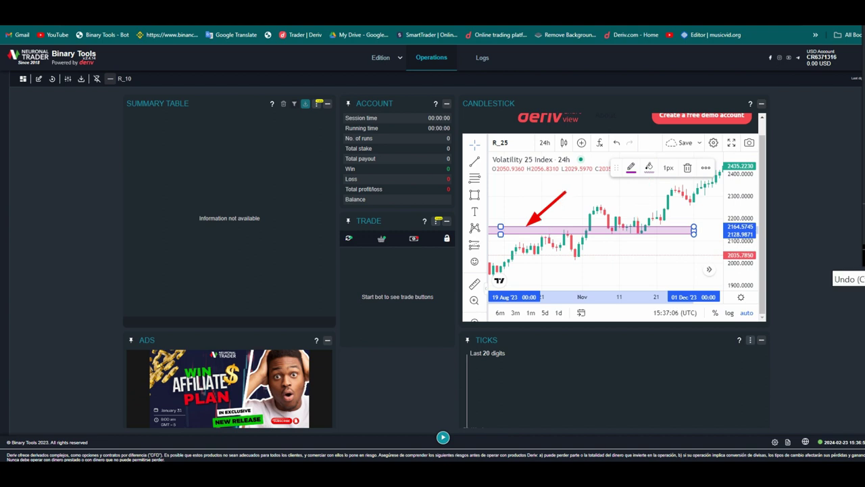
{"action": "key", "text": "ctrl+z"}
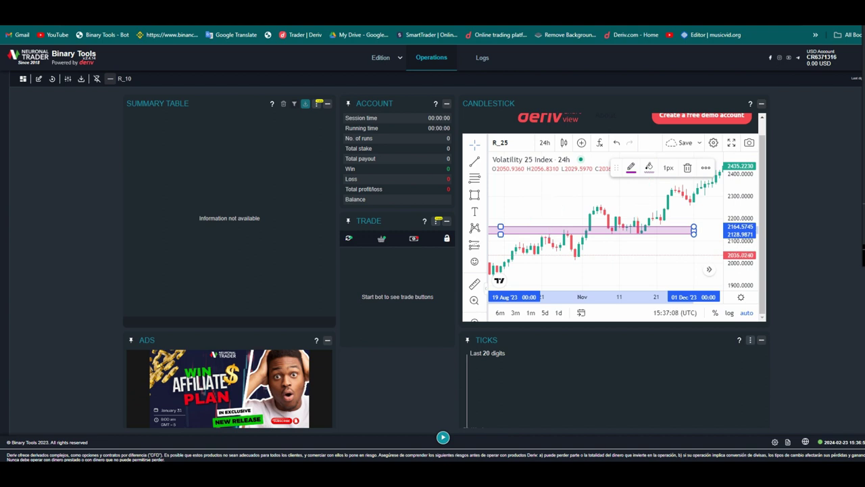
- Point a red arrow down at the zone just after 11 November and clear the arrows drawn there
{"action": "left_click_drag", "start_coordinate": [648, 191], "coordinate": [621, 234]}
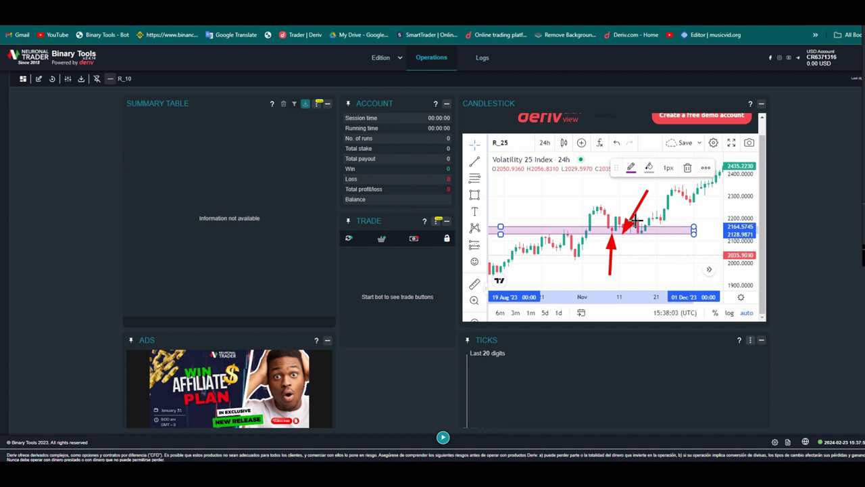
{"action": "left_click", "coordinate": [863, 263]}
{"action": "left_click", "coordinate": [863, 264]}
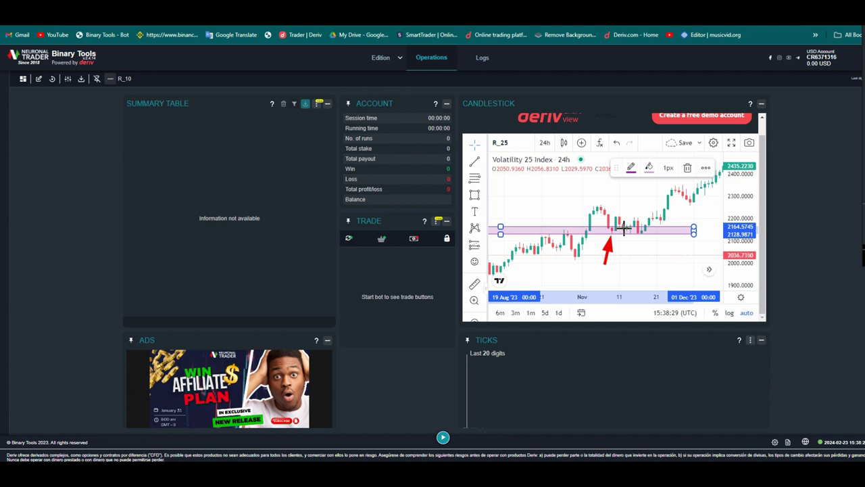
- Draw two red arrows from below the zone pointing up at the candle lows in mid-November 2023
{"action": "left_click_drag", "start_coordinate": [632, 261], "coordinate": [630, 229]}
{"action": "left_click_drag", "start_coordinate": [653, 260], "coordinate": [644, 242]}
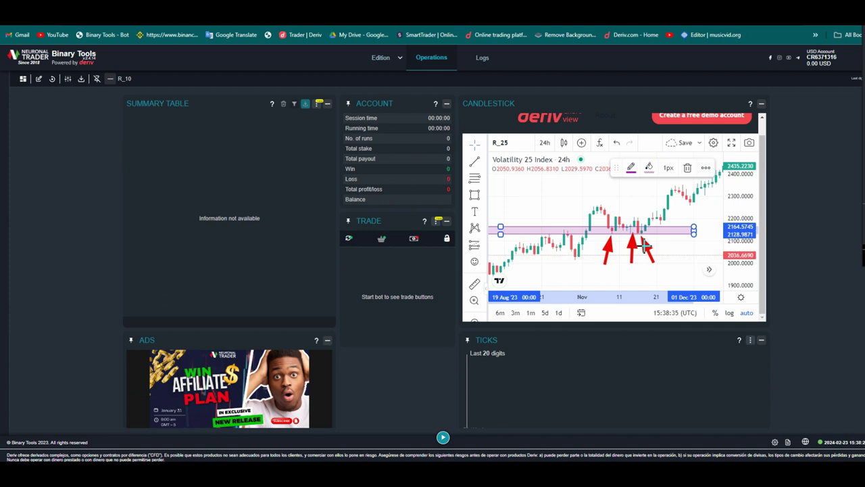